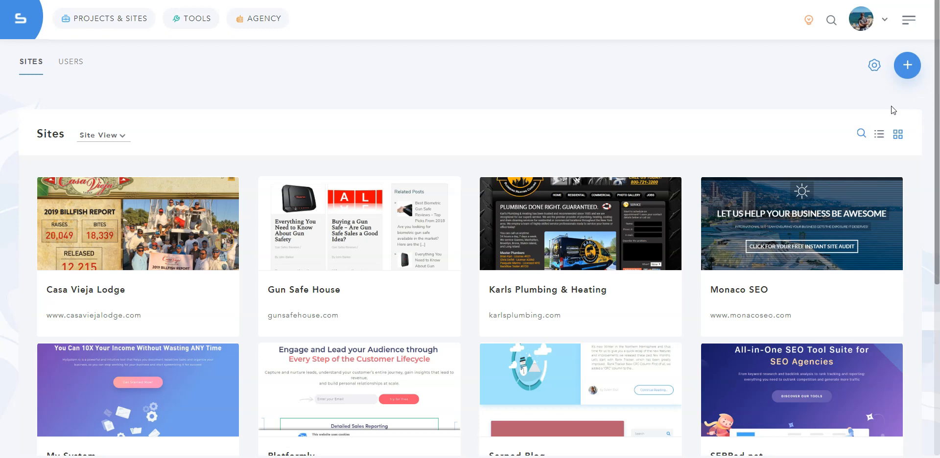
- Open the agency dashboard and look over its site cards
left_click(278, 21)
left_click(374, 67)
scroll(386, 89, "down", 1)
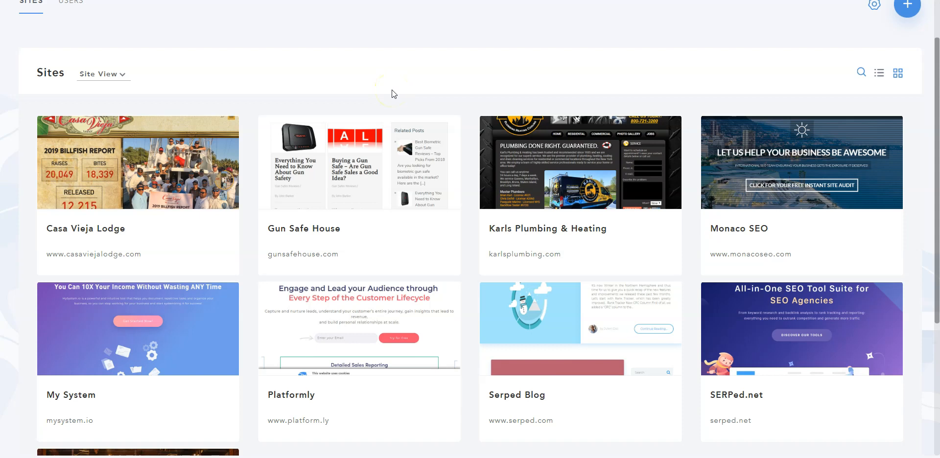
scroll(392, 93, "up", 1)
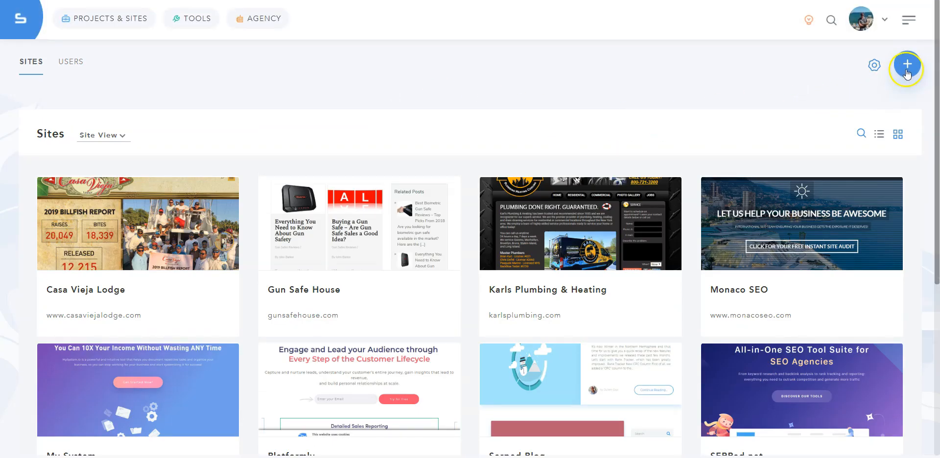
- View the form for adding a site and look through the available site management tools
left_click(906, 73)
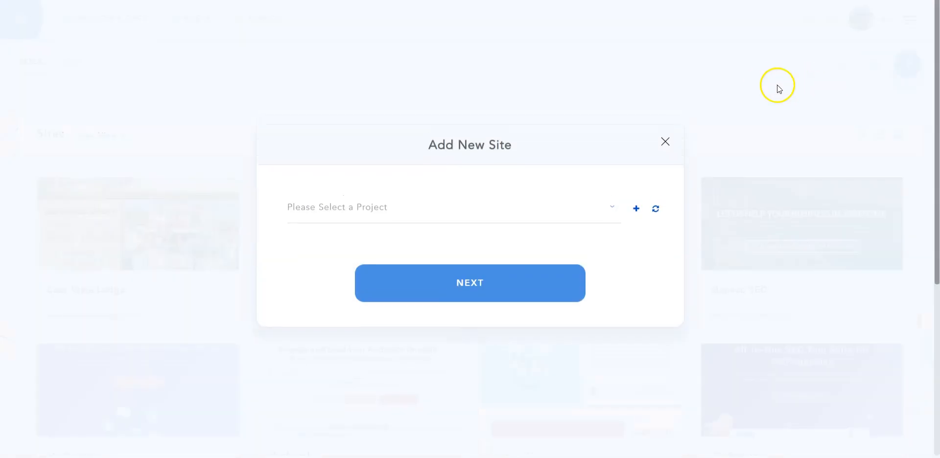
left_click(666, 147)
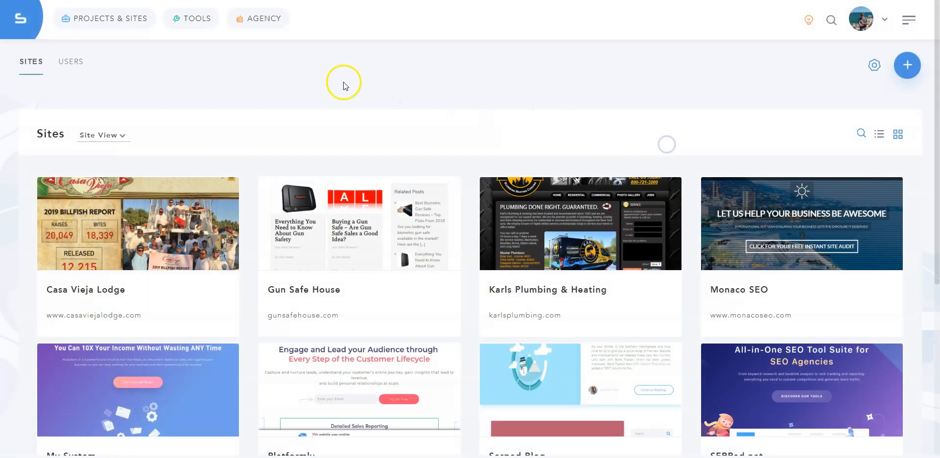
left_click(197, 22)
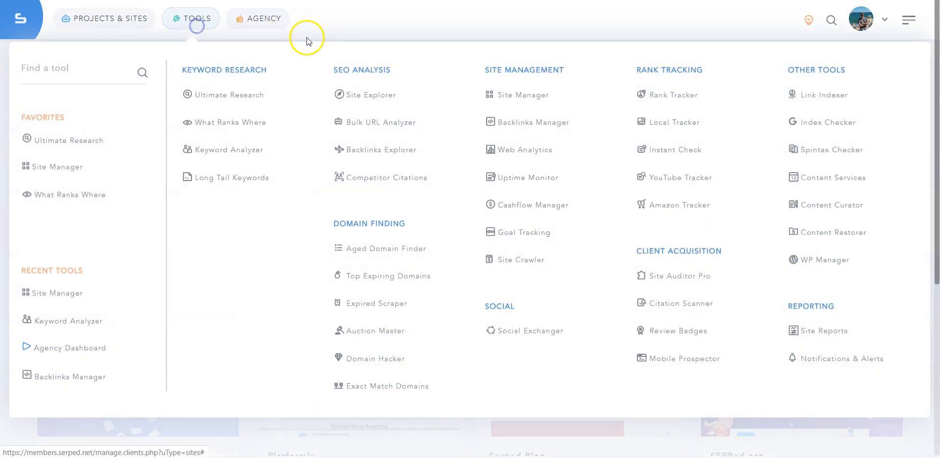
left_click(522, 93)
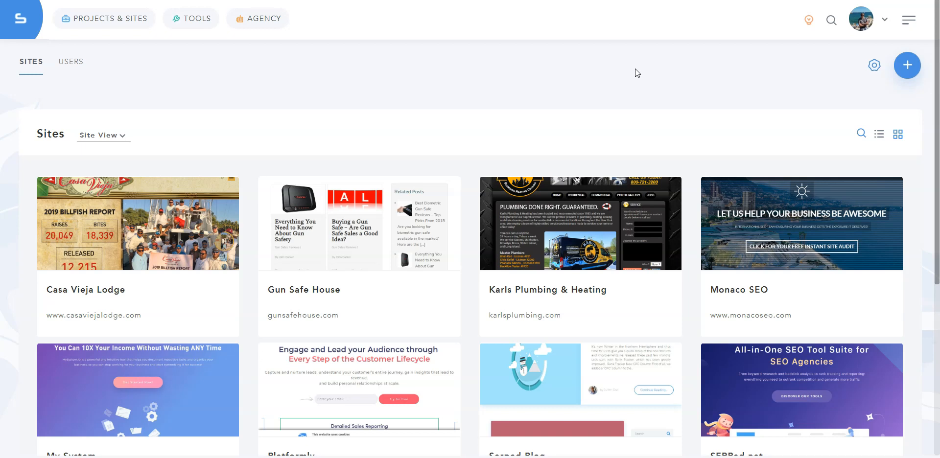
left_click(194, 23)
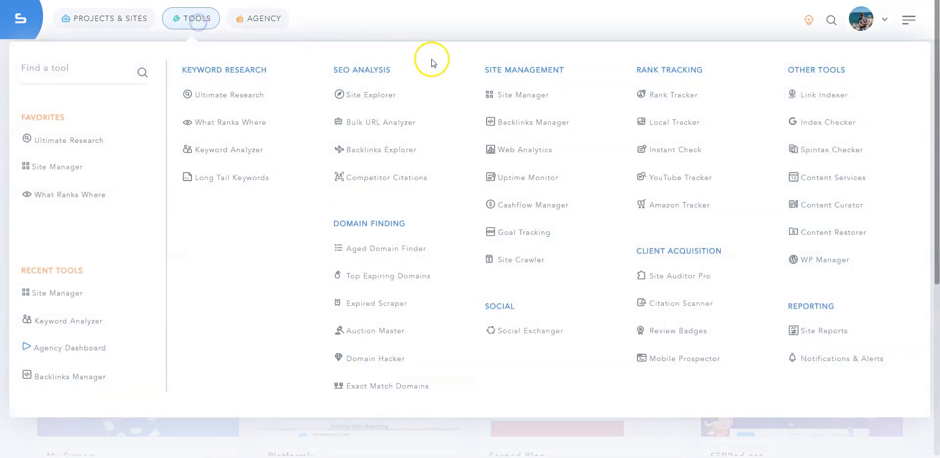
left_click(520, 96)
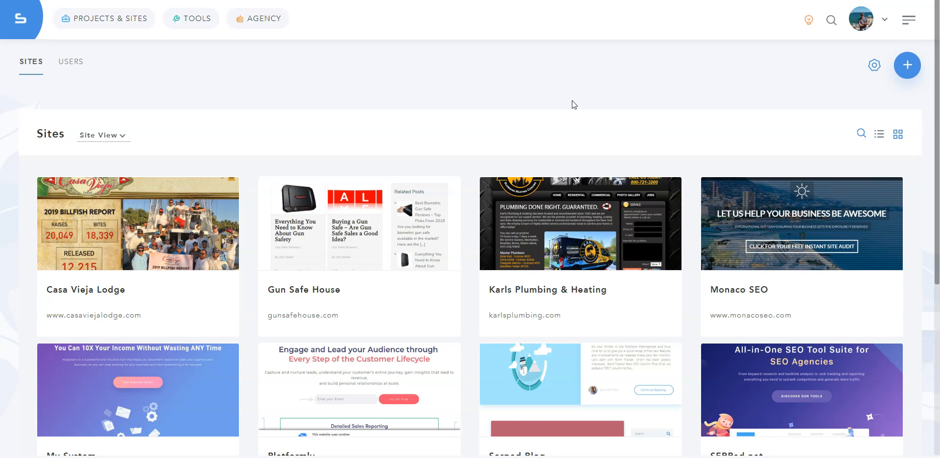
- Open the dashboard of the Serped Blog site
scroll(594, 132, "down", 1)
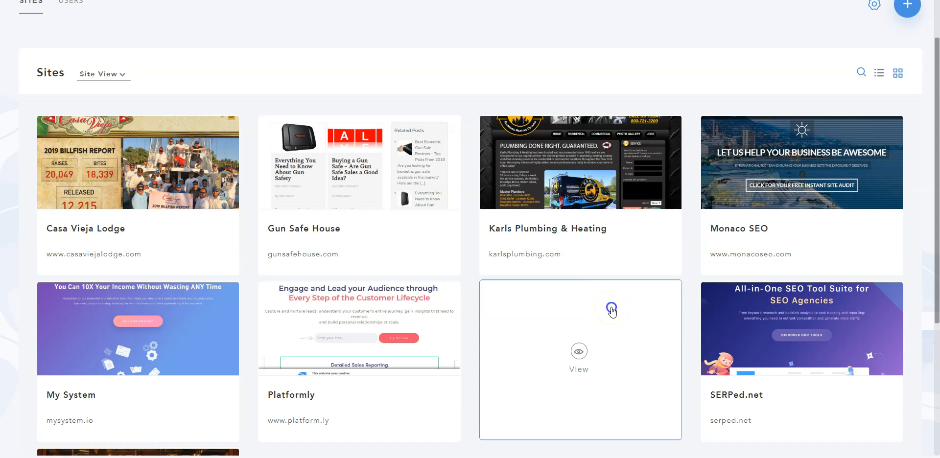
left_click(613, 312)
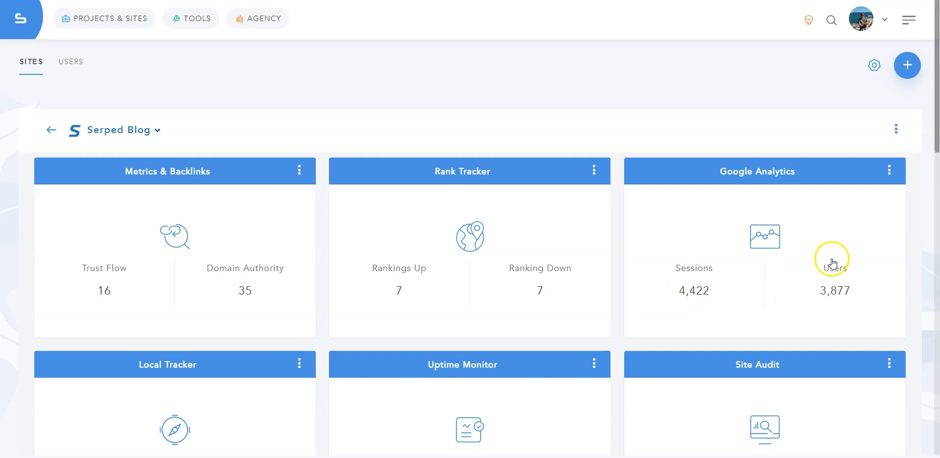
- Look through the available widgets and add a Metrics & Backlinks widget to the Serped Blog dashboard
left_click(909, 67)
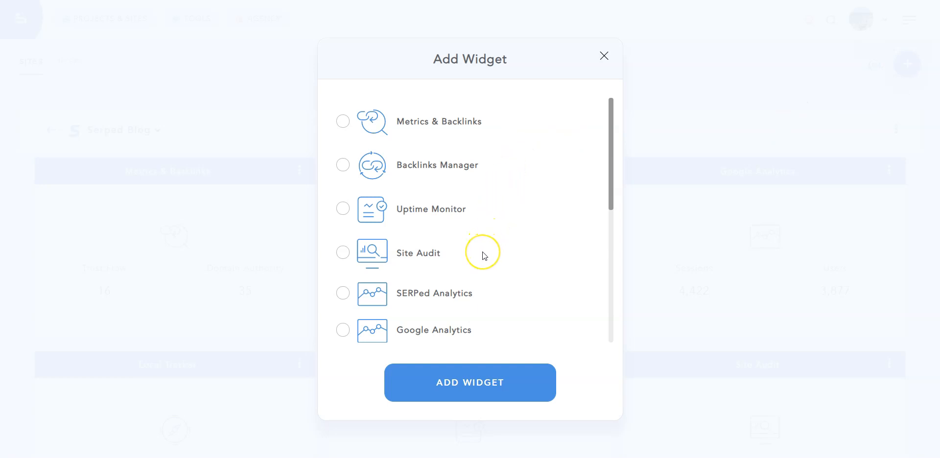
scroll(489, 248, "down", 1)
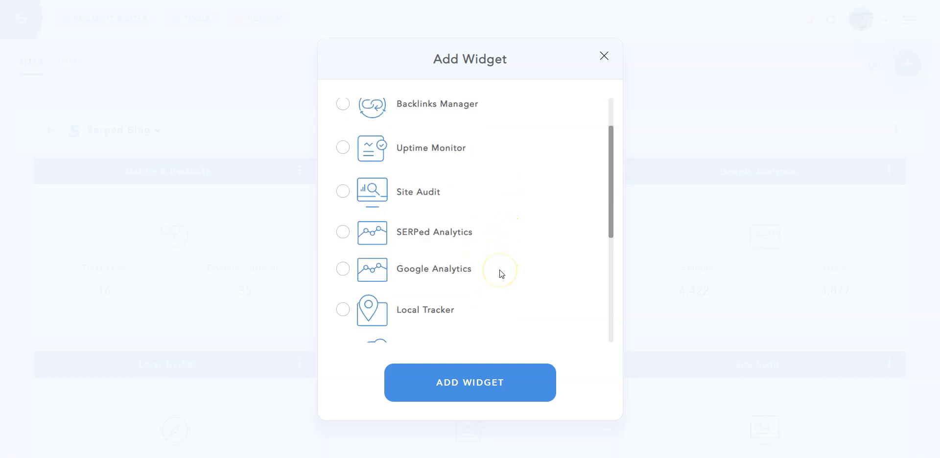
scroll(499, 273, "down", 1)
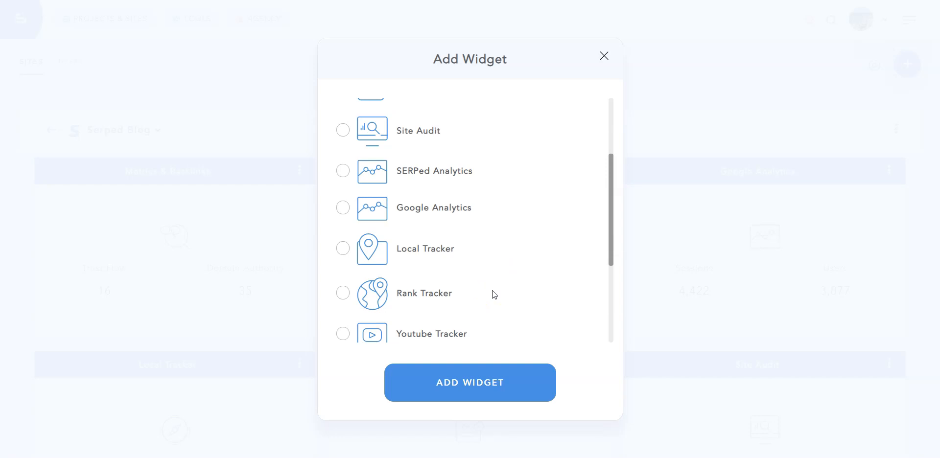
scroll(492, 294, "down", 1)
scroll(493, 287, "down", 2)
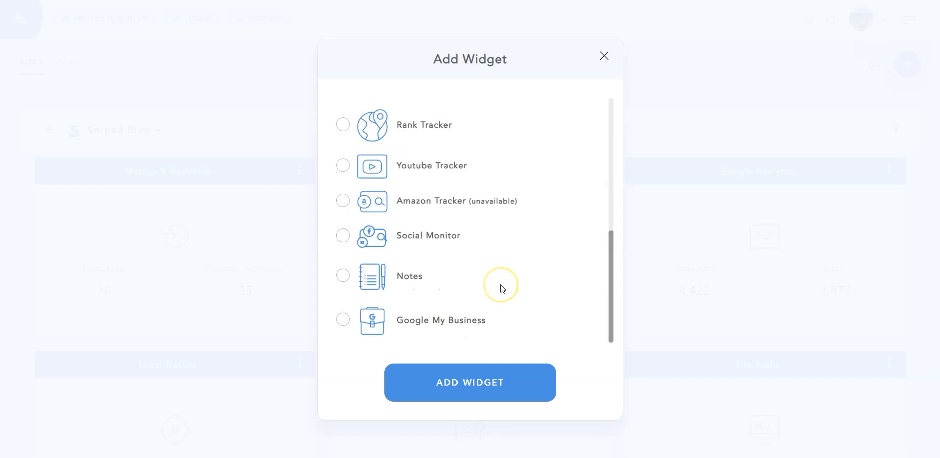
scroll(505, 286, "up", 4)
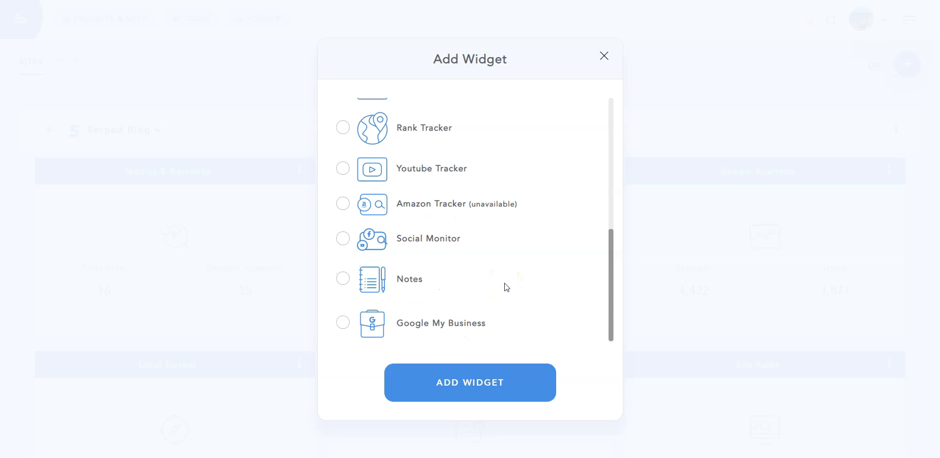
left_click(461, 128)
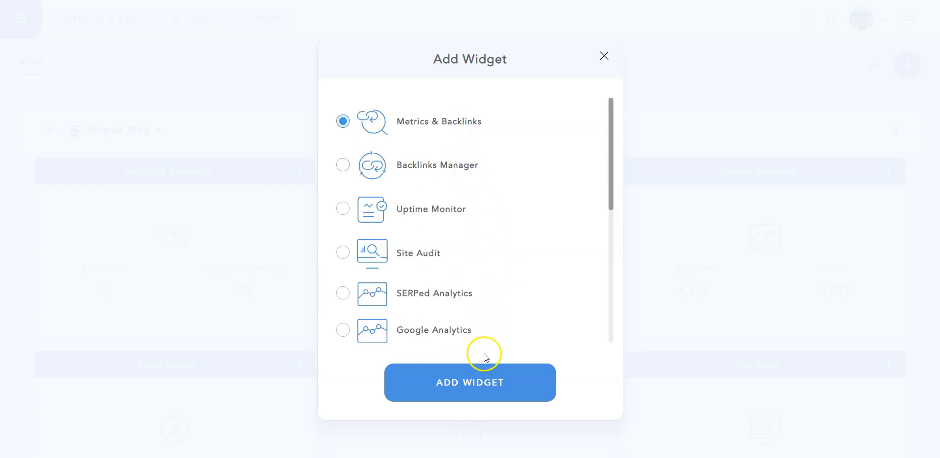
left_click(478, 375)
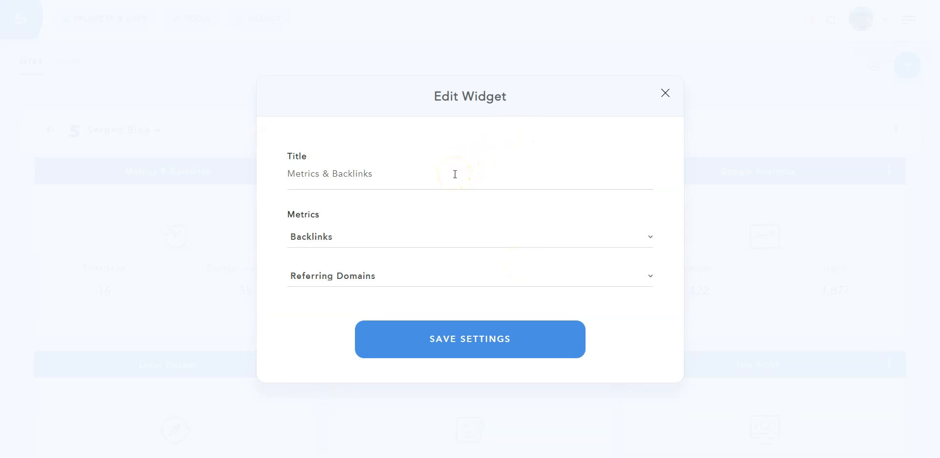
- Set the widget's first metric to Backlinks and save its settings
left_click(438, 242)
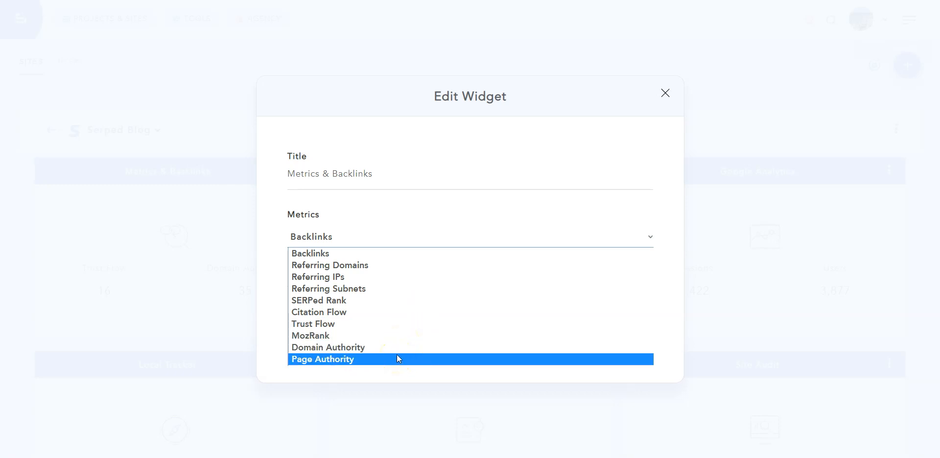
left_click(428, 254)
left_click(427, 333)
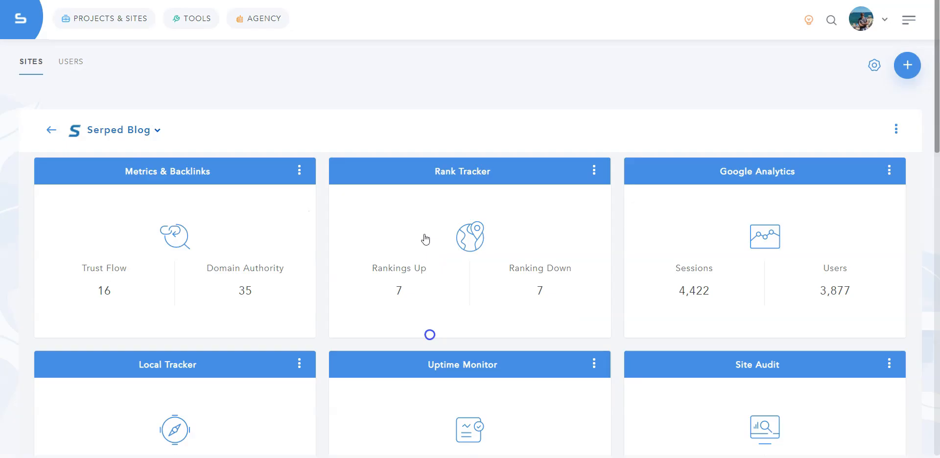
- Move the new Metrics & Backlinks widget to the middle column of the dashboard's last row
scroll(426, 240, "down", 15)
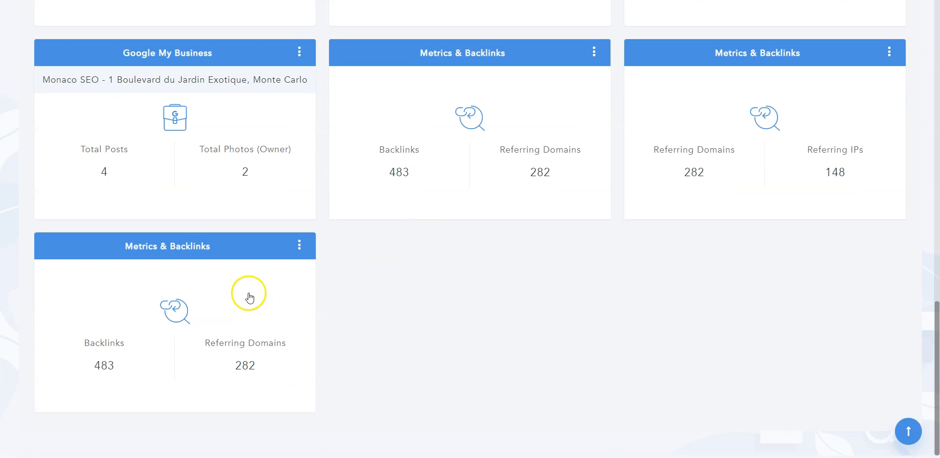
left_click_drag(233, 280, 534, 286)
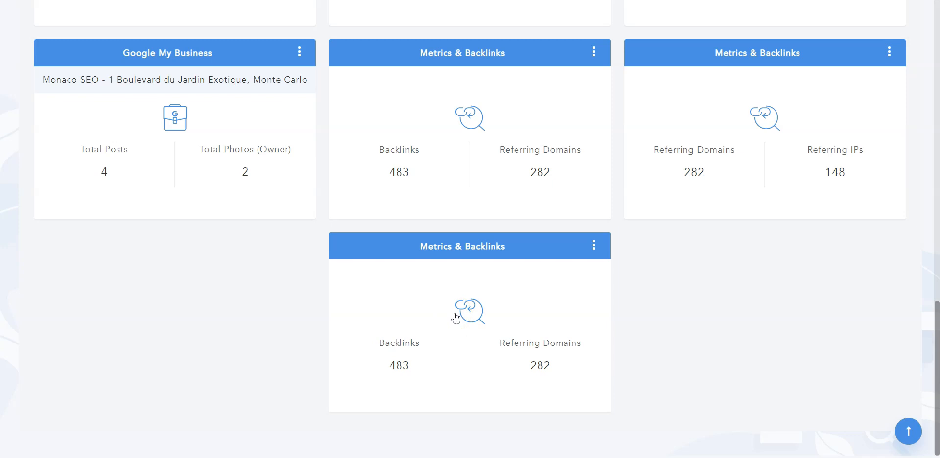
- Open the agency's list of users
scroll(206, 287, "up", 10)
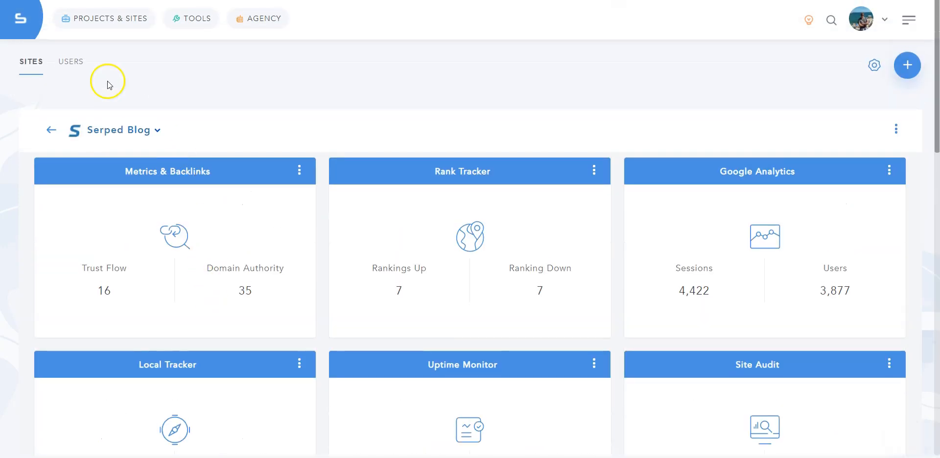
left_click(70, 62)
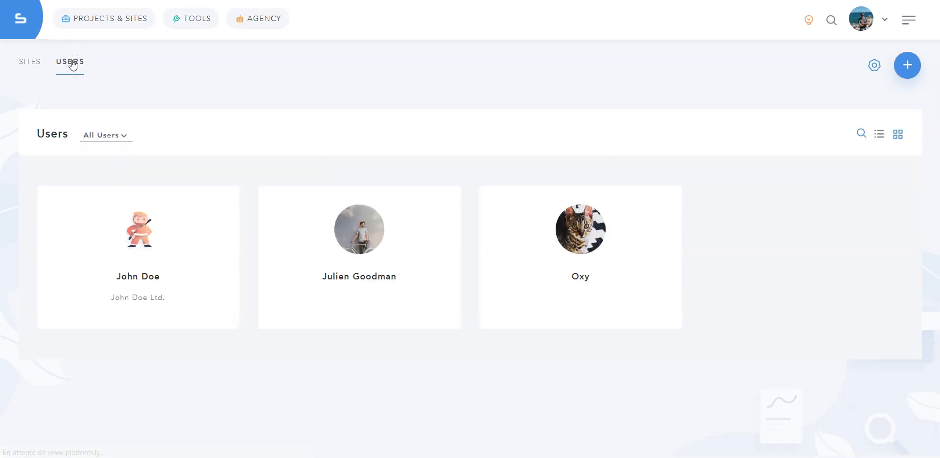
left_click(94, 62)
left_click(183, 84)
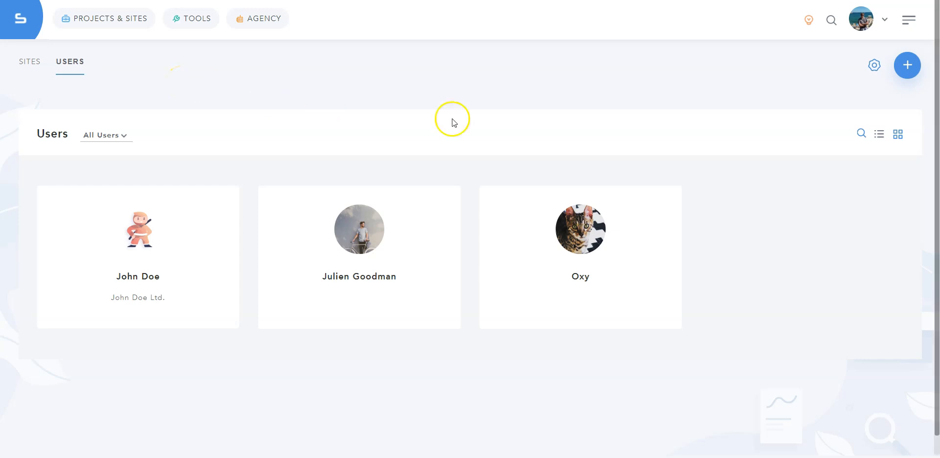
- Examine the site access and tool permission settings in the client form, and close it without saving
left_click(908, 65)
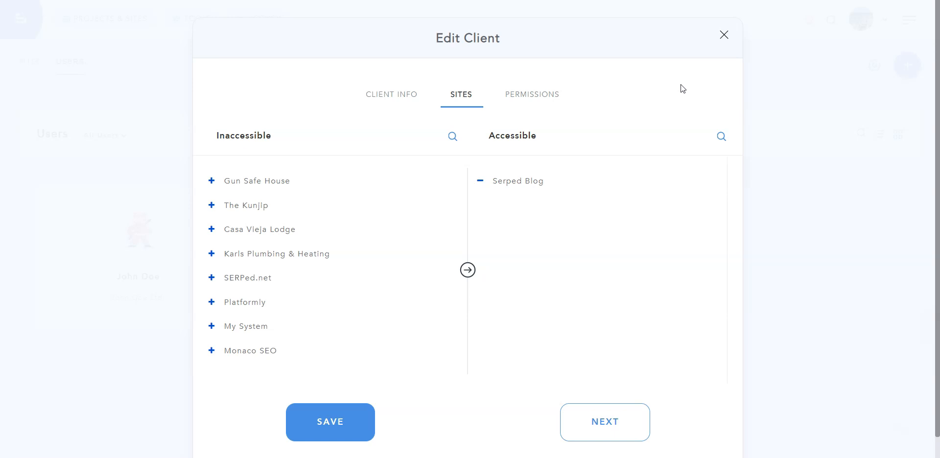
left_click(528, 97)
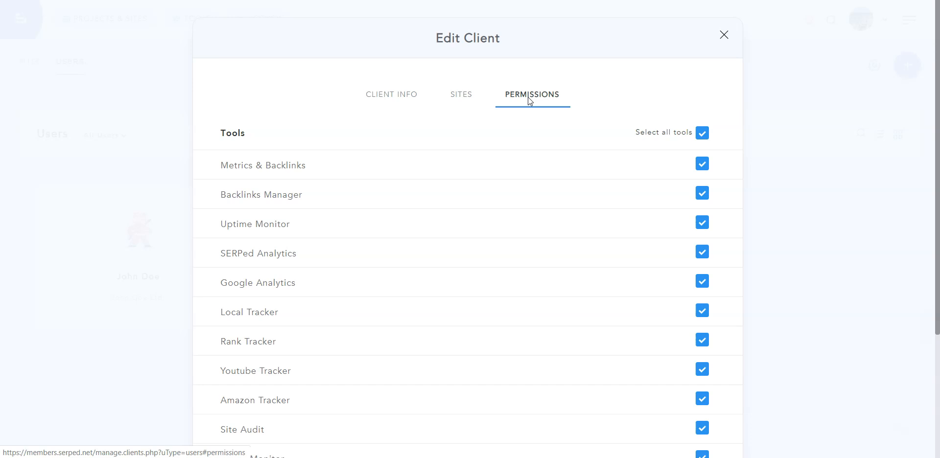
left_click(725, 34)
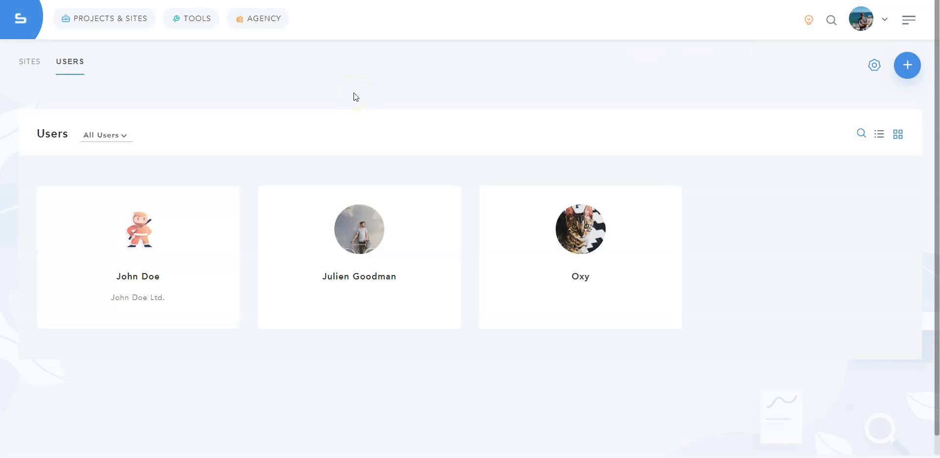
mouse_move(143, 260)
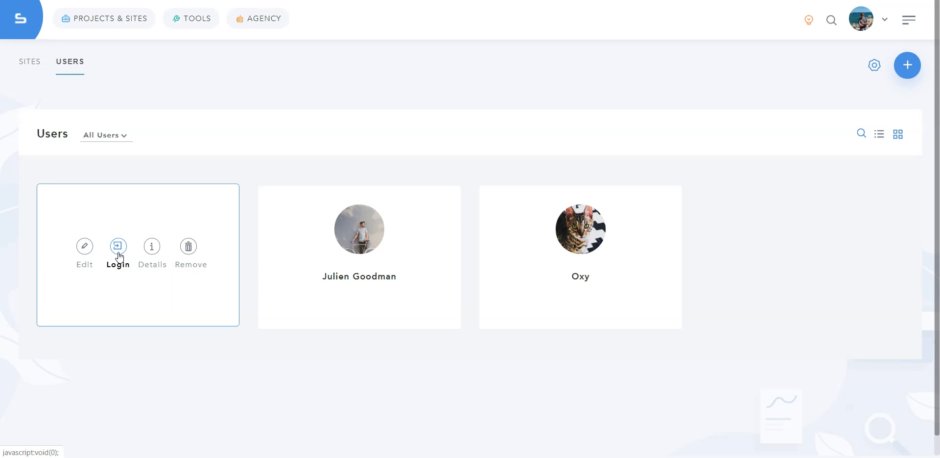
- Select Monaco SEO as the company profile in the agency settings
left_click(875, 66)
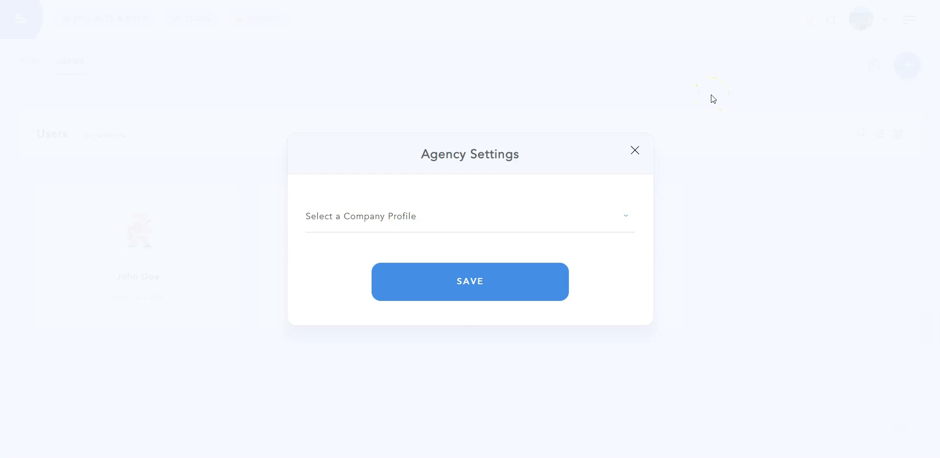
left_click(635, 150)
left_click(875, 25)
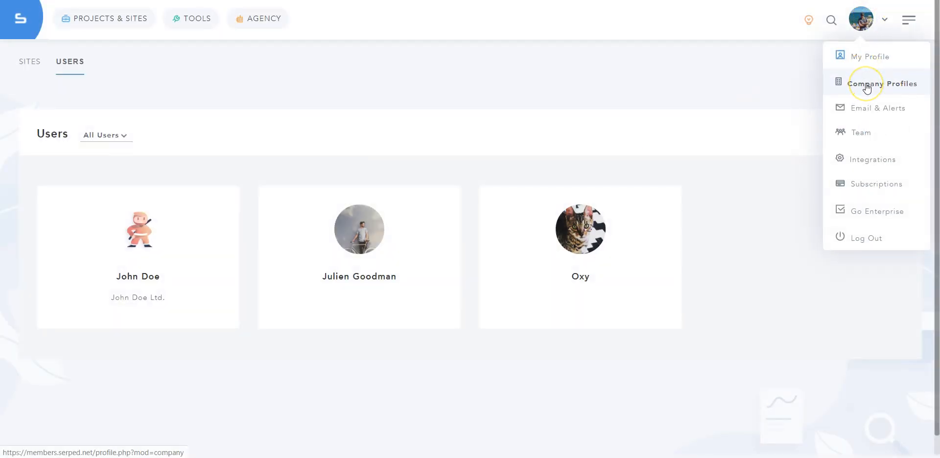
left_click(843, 87)
left_click(418, 290)
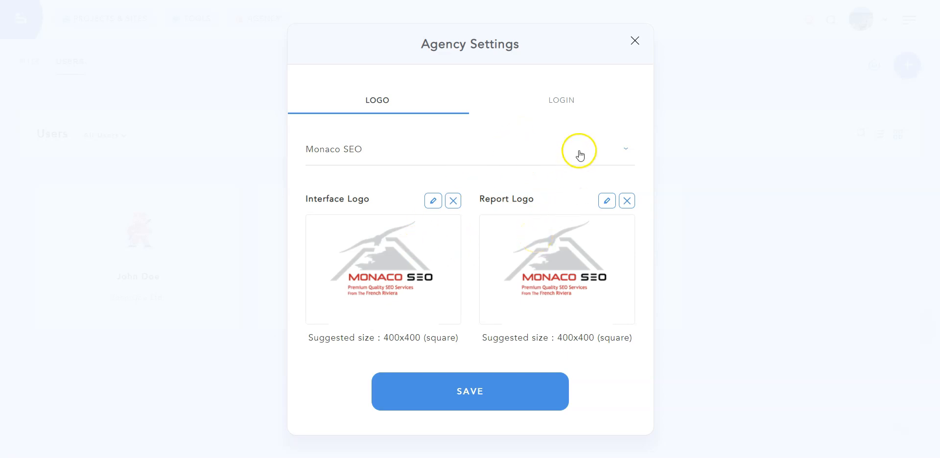
- Open the client login settings and compare the Sub Domain and Custom Domain options for the login page
left_click(575, 105)
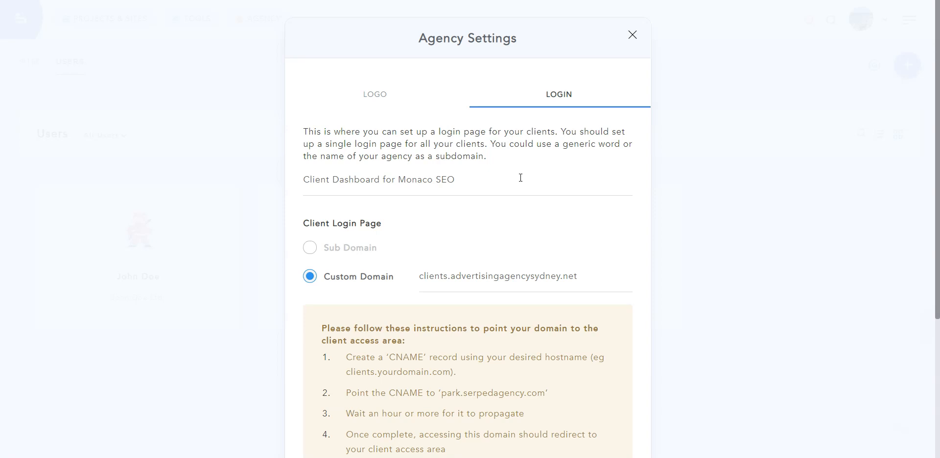
left_click(337, 250)
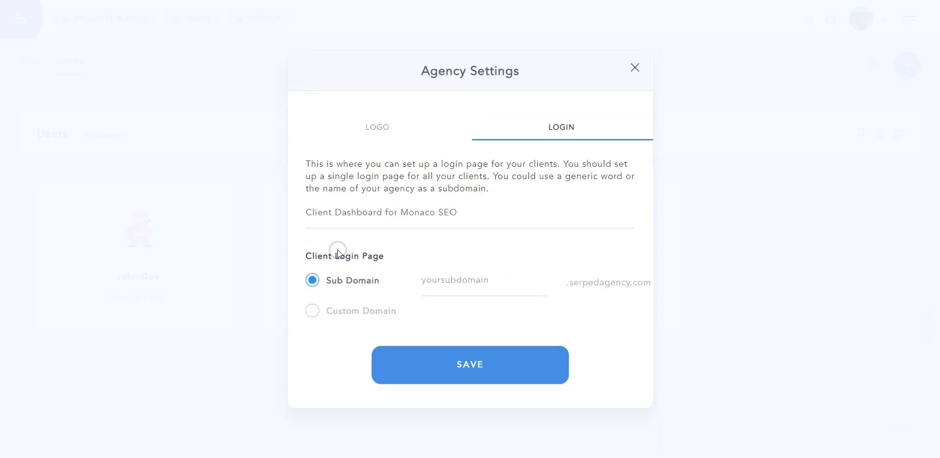
left_click(361, 251)
left_click(331, 313)
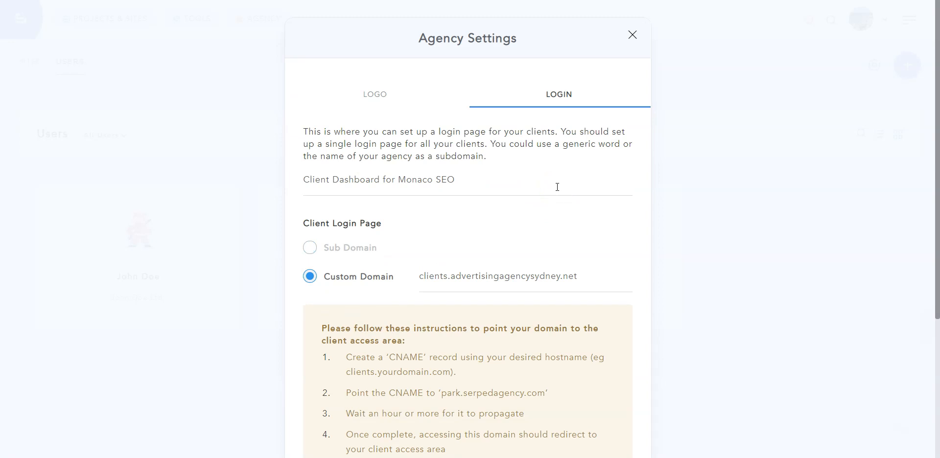
- Read the instructions for pointing a custom domain to the client access area
left_click(557, 186)
left_click(564, 216)
scroll(565, 217, "down", 1)
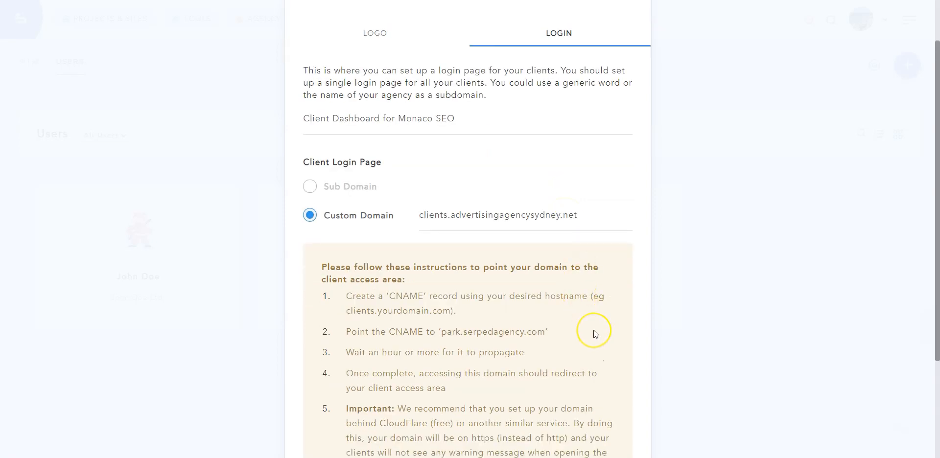
- Review the custom domain entered for the client login page and close the agency settings
scroll(593, 330, "up", 1)
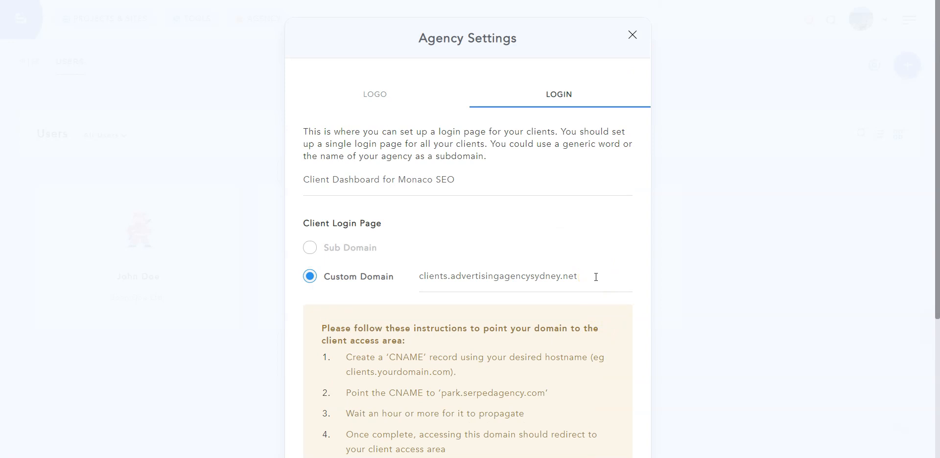
left_click(599, 267)
left_click(632, 34)
- Open the client's Monaco SEO dashboard and look over all of its widgets
left_click(122, 252)
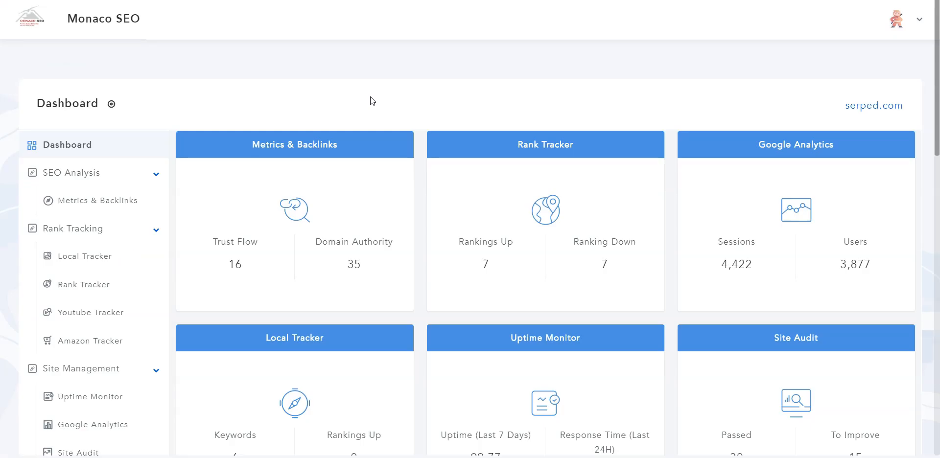
scroll(632, 176, "down", 6)
scroll(638, 184, "down", 3)
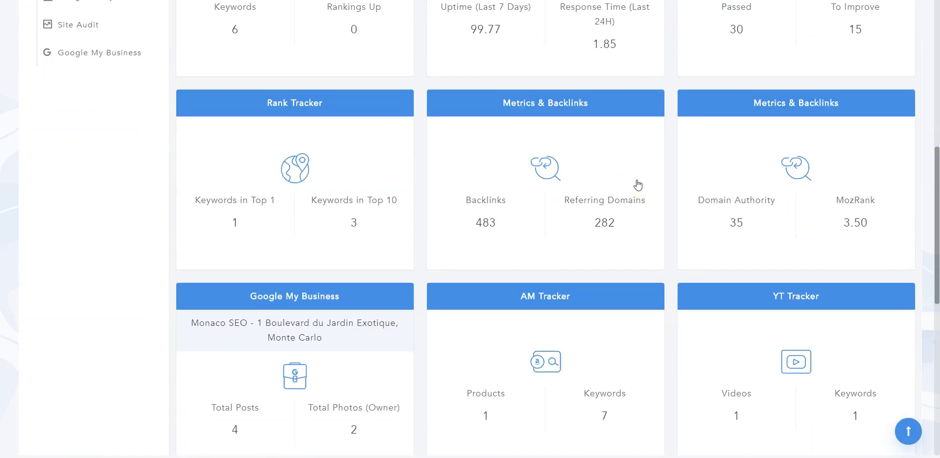
scroll(638, 185, "up", 9)
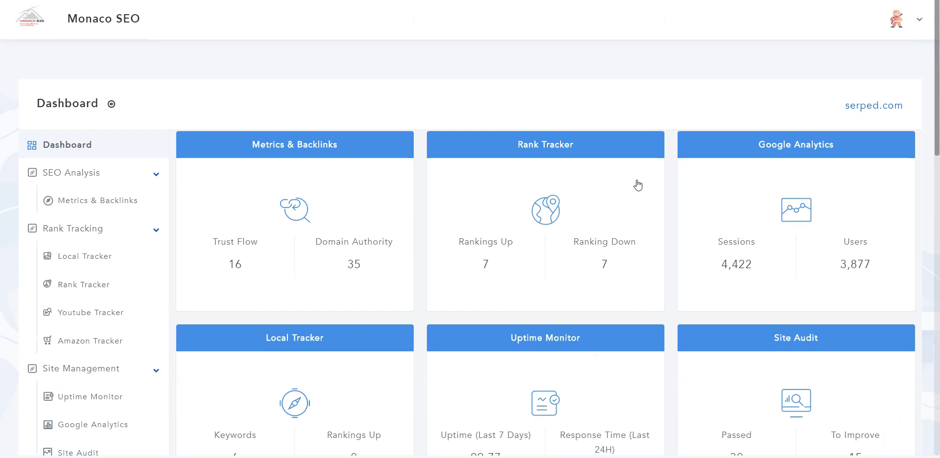
- Examine the Metrics & Backlinks report, including the Moz and Majestic data, and return to the client dashboard
left_click(302, 220)
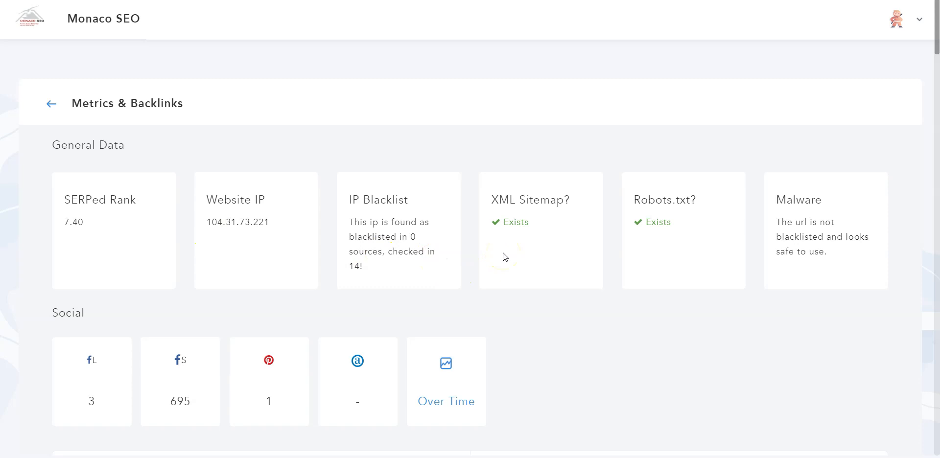
scroll(503, 254, "down", 7)
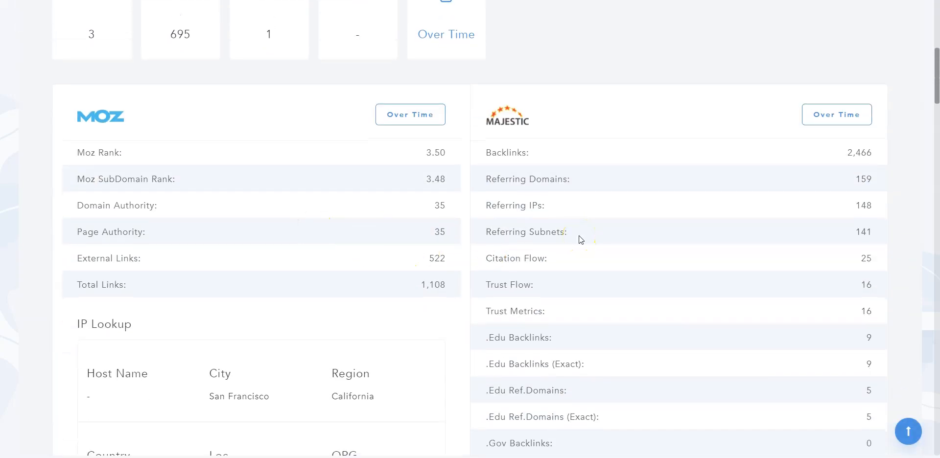
scroll(580, 238, "up", 7)
left_click(52, 108)
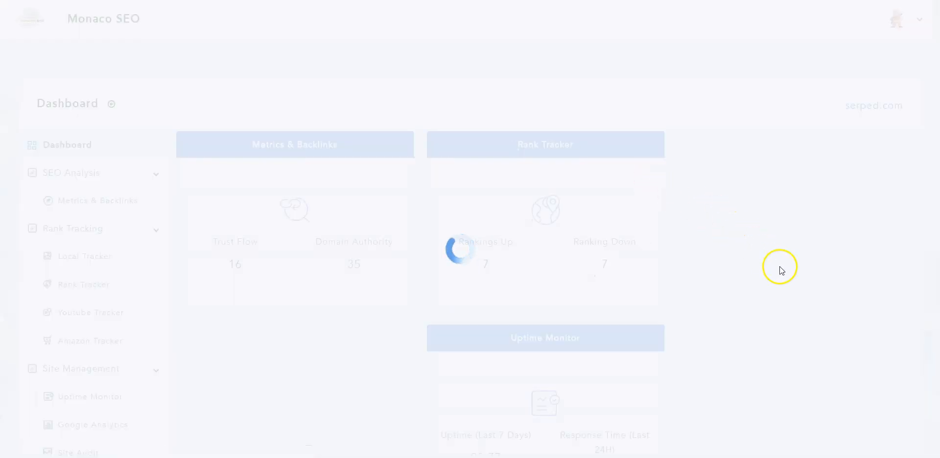
- Open the Google My Business report from the client dashboard and examine its overview charts for searches, views, actions and posts
scroll(801, 358, "down", 10)
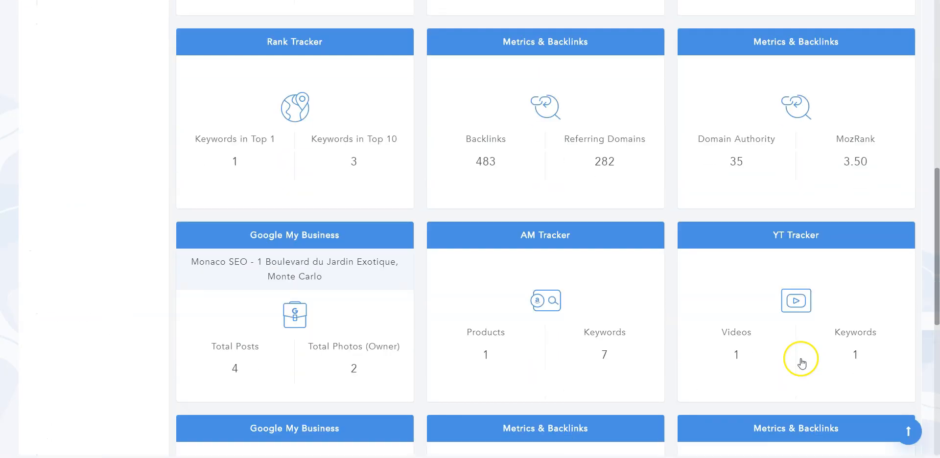
scroll(800, 358, "down", 4)
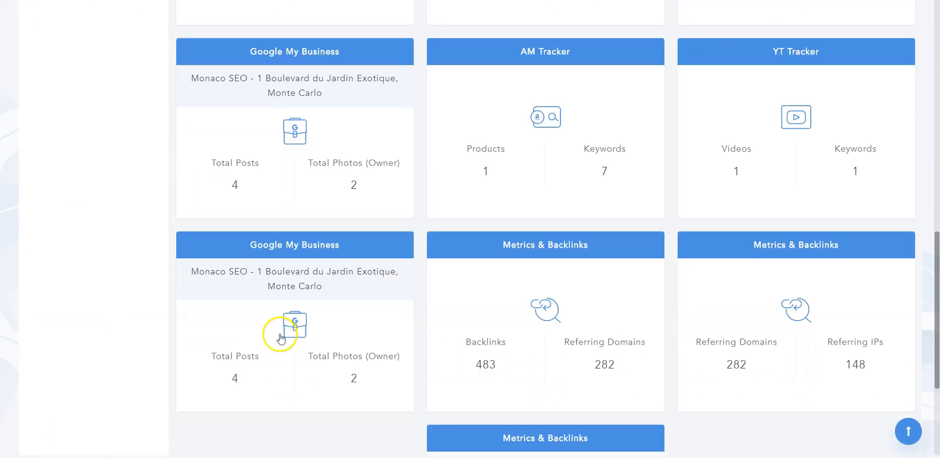
left_click(281, 335)
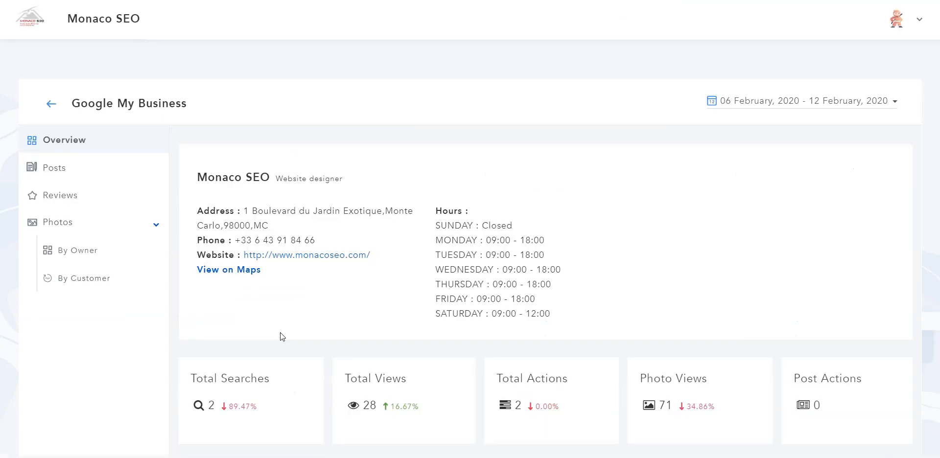
scroll(281, 333, "down", 3)
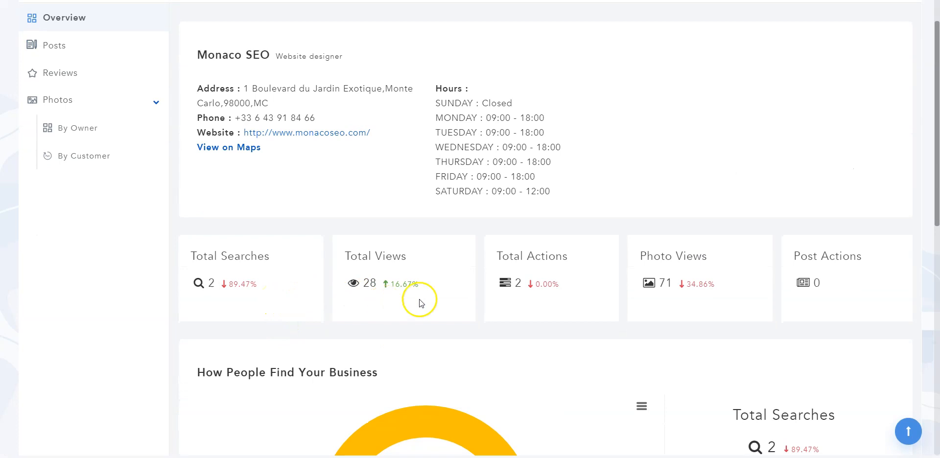
scroll(525, 292, "up", 3)
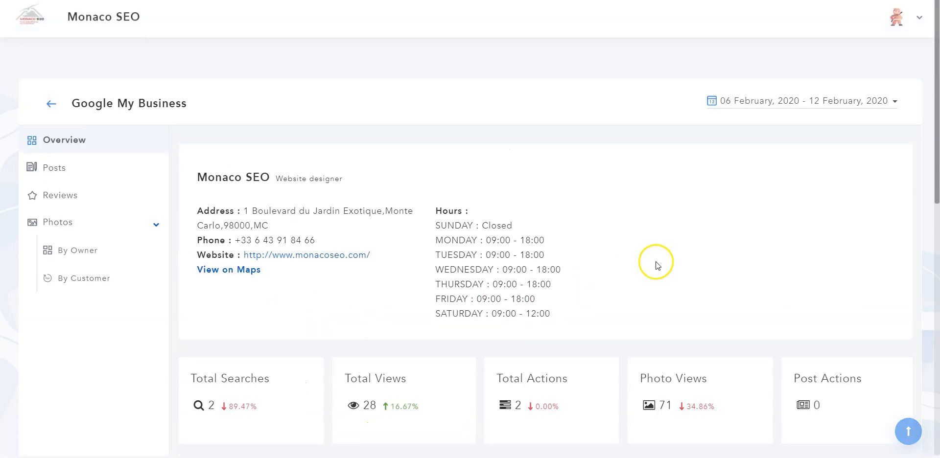
scroll(549, 204, "down", 10)
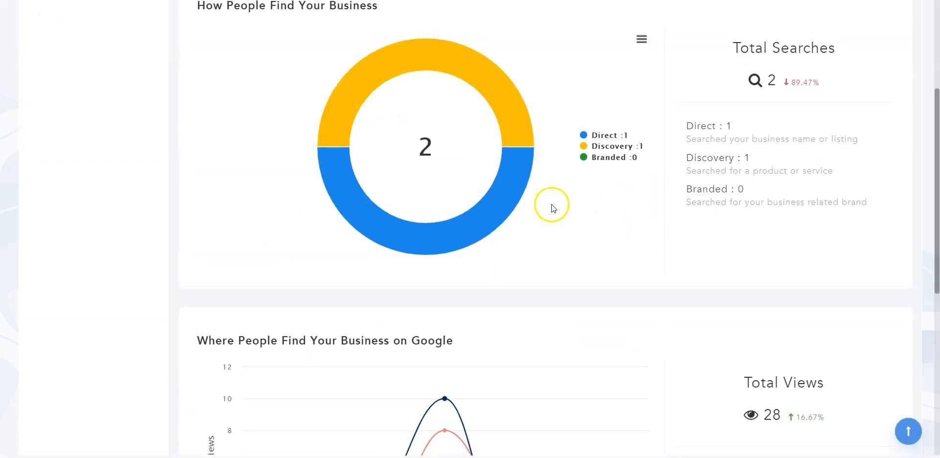
scroll(550, 205, "down", 10)
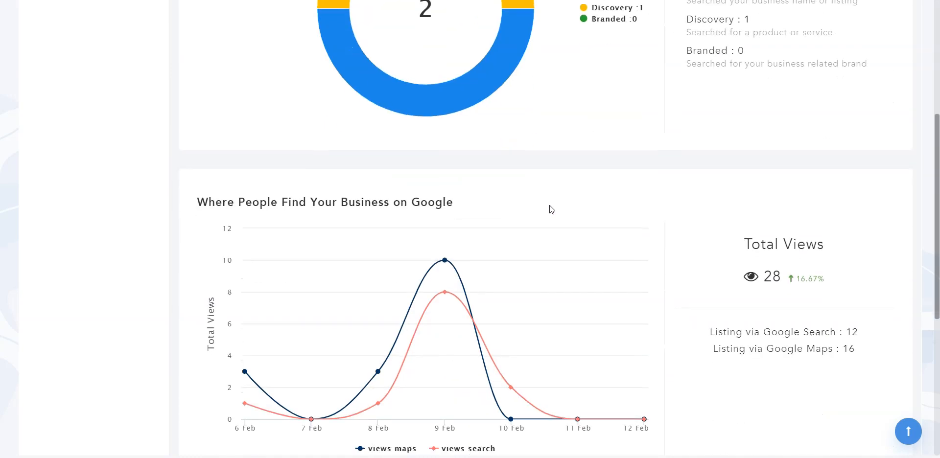
scroll(549, 209, "down", 5)
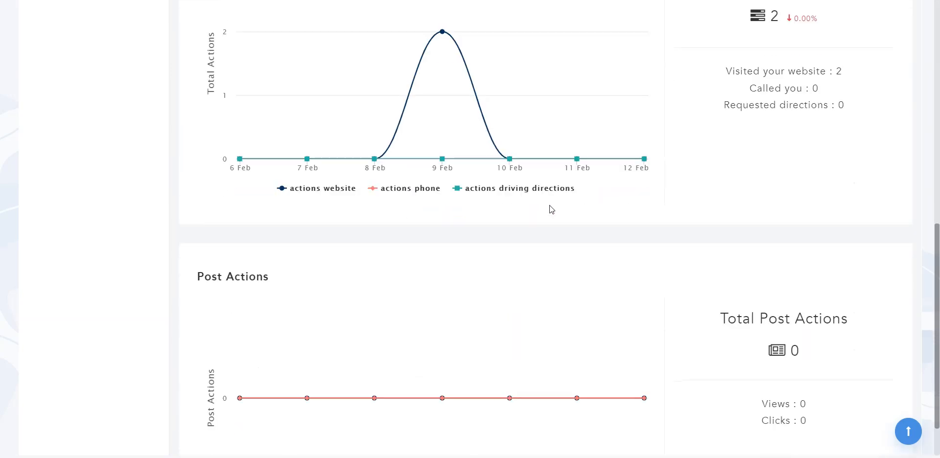
- Switch to the agency's Advanced Prospector, view its search history and start adding a new search
left_click(324, 98)
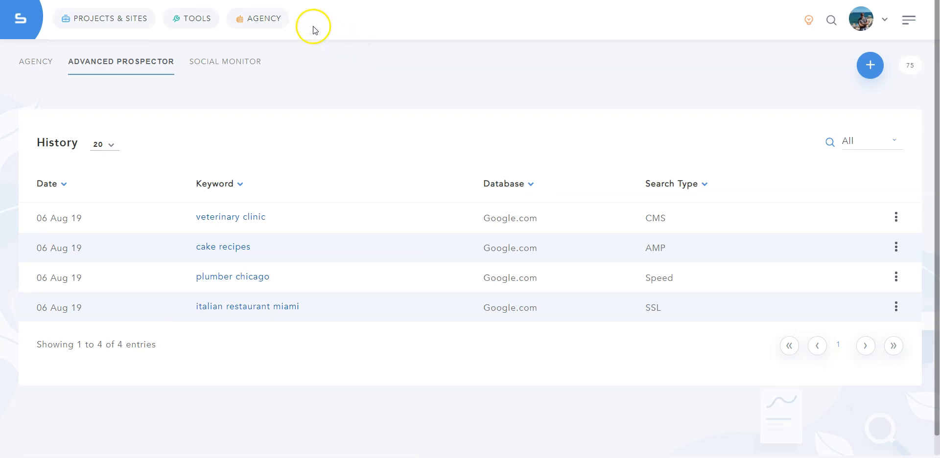
left_click(283, 21)
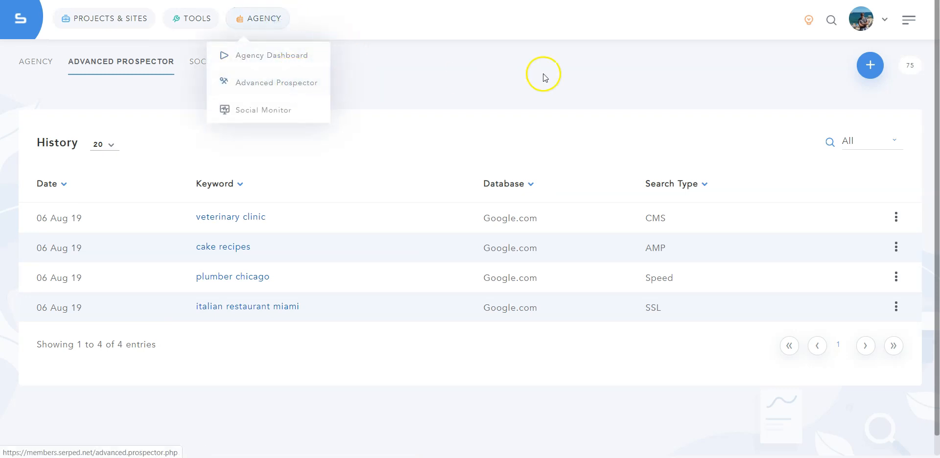
left_click(868, 70)
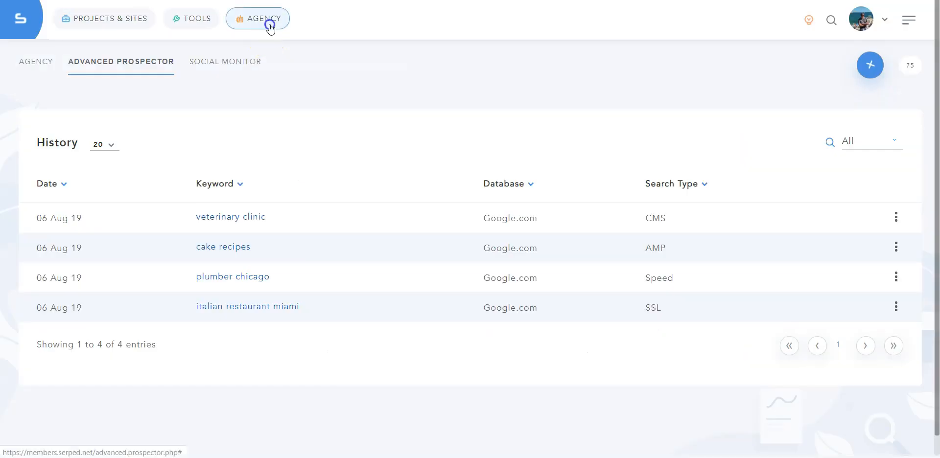
- Open the Social Monitor from the agency tools
left_click(269, 23)
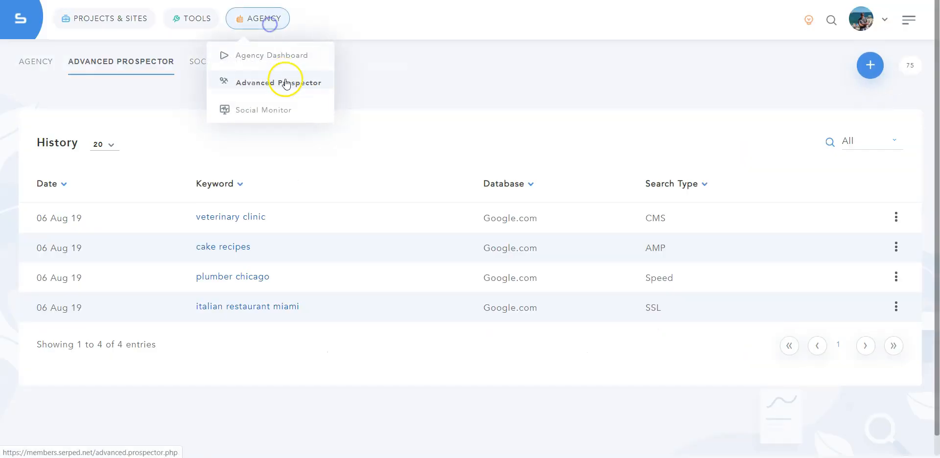
left_click(293, 107)
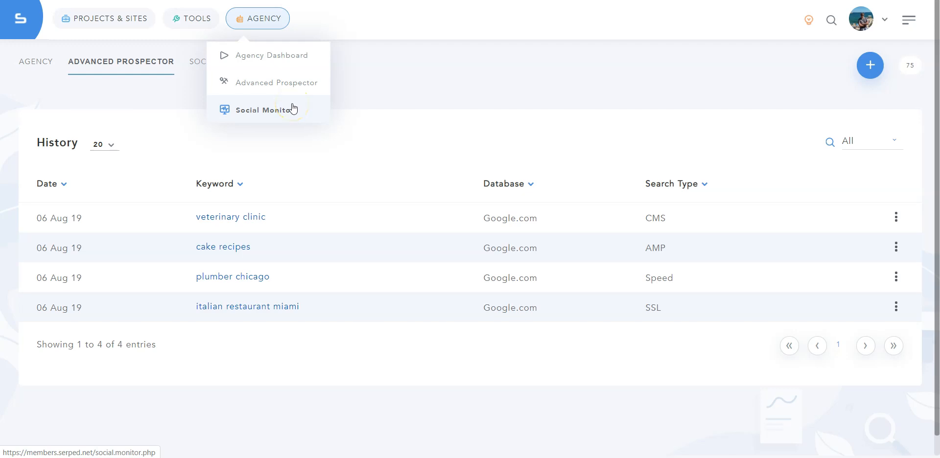